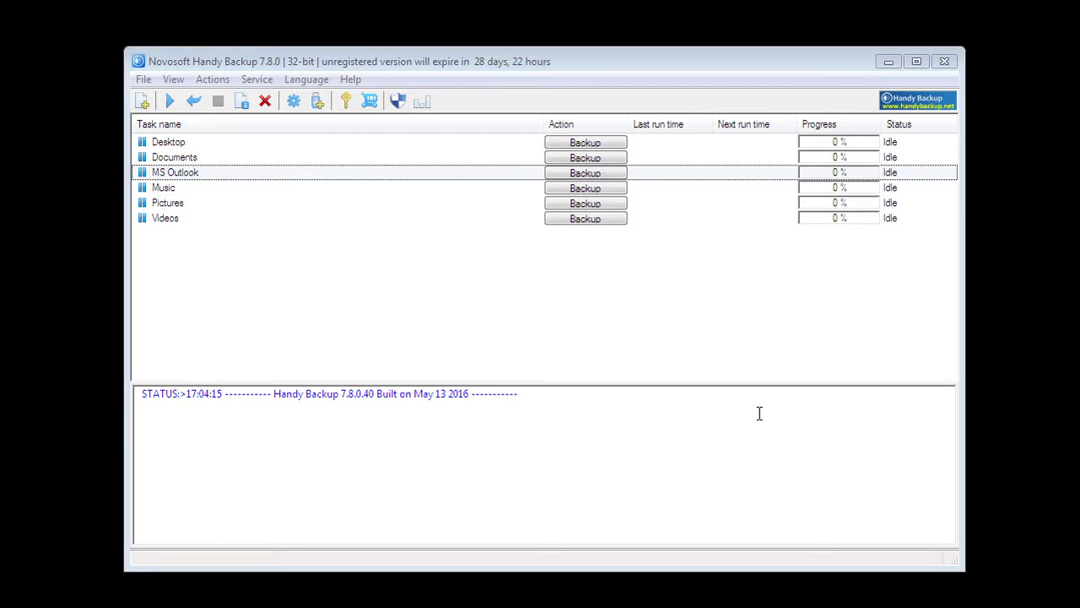
# Start a new Backup task and add the whole C: drive as its data.
pyautogui.click(142, 103)
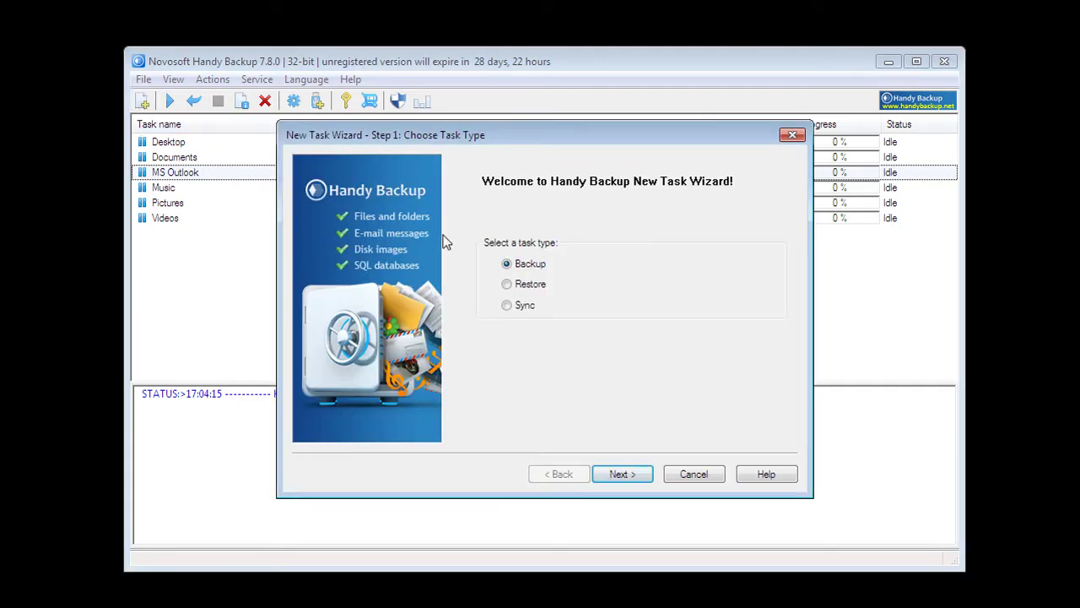
pyautogui.click(622, 475)
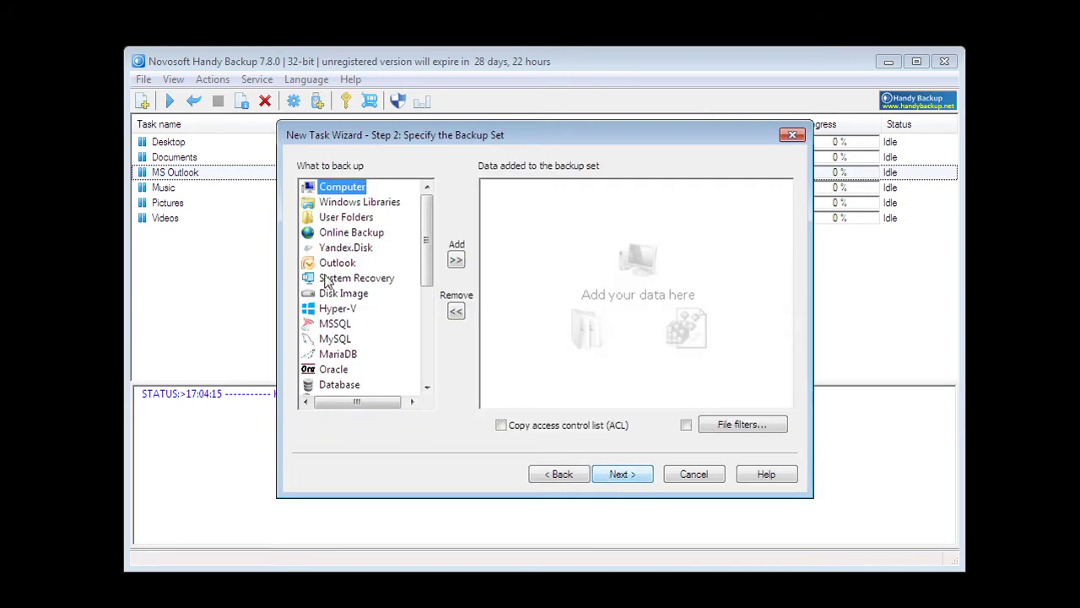
pyautogui.click(457, 262)
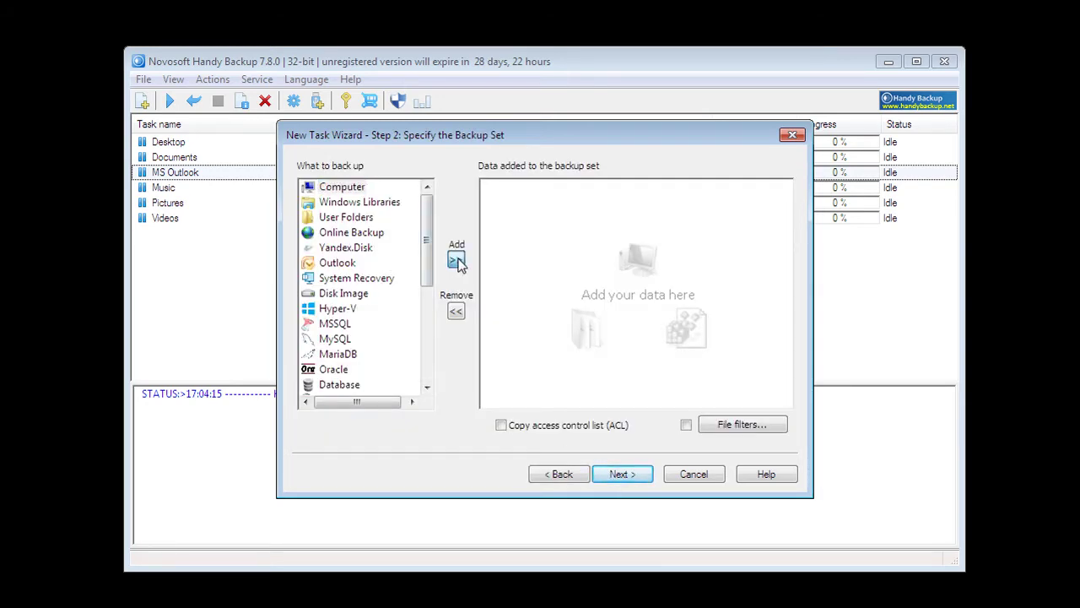
pyautogui.click(519, 224)
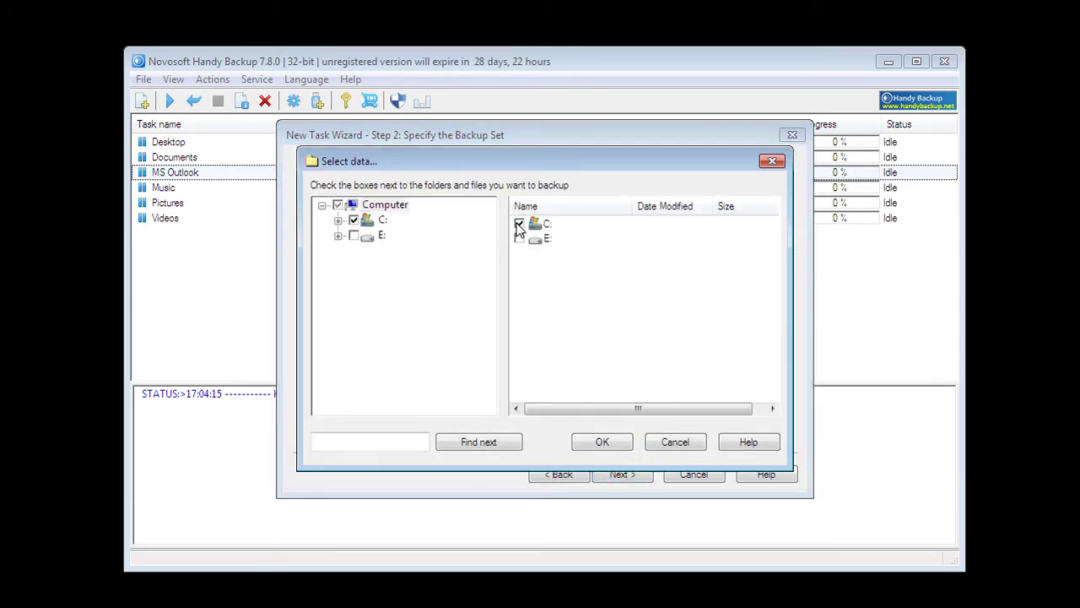
pyautogui.click(602, 441)
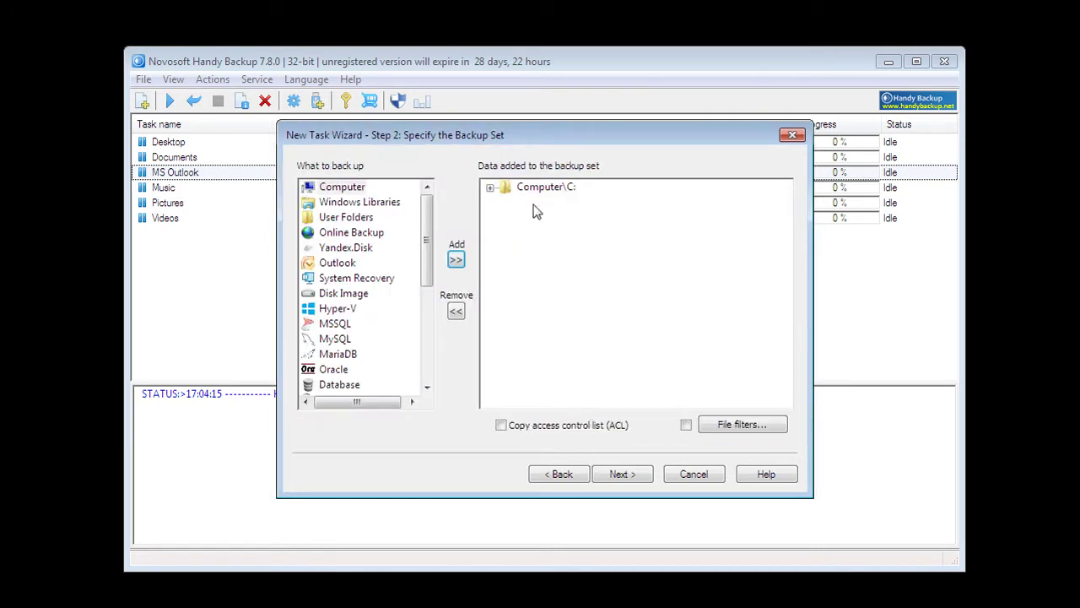
# Expand Computer\C: and My Folder to check the selection, then continue to storage.
pyautogui.doubleClick(550, 187)
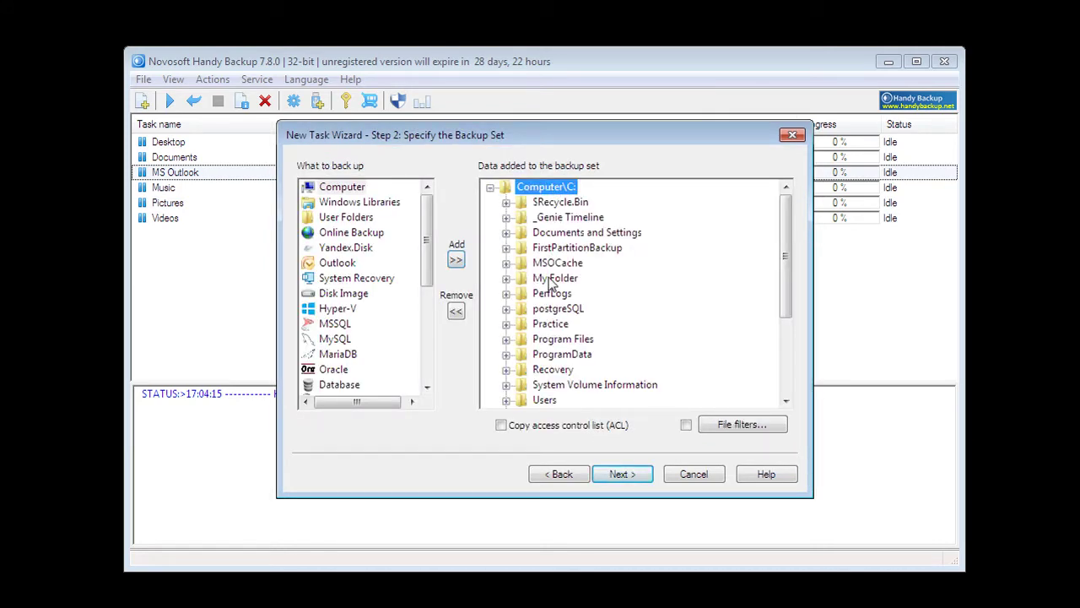
pyautogui.doubleClick(550, 279)
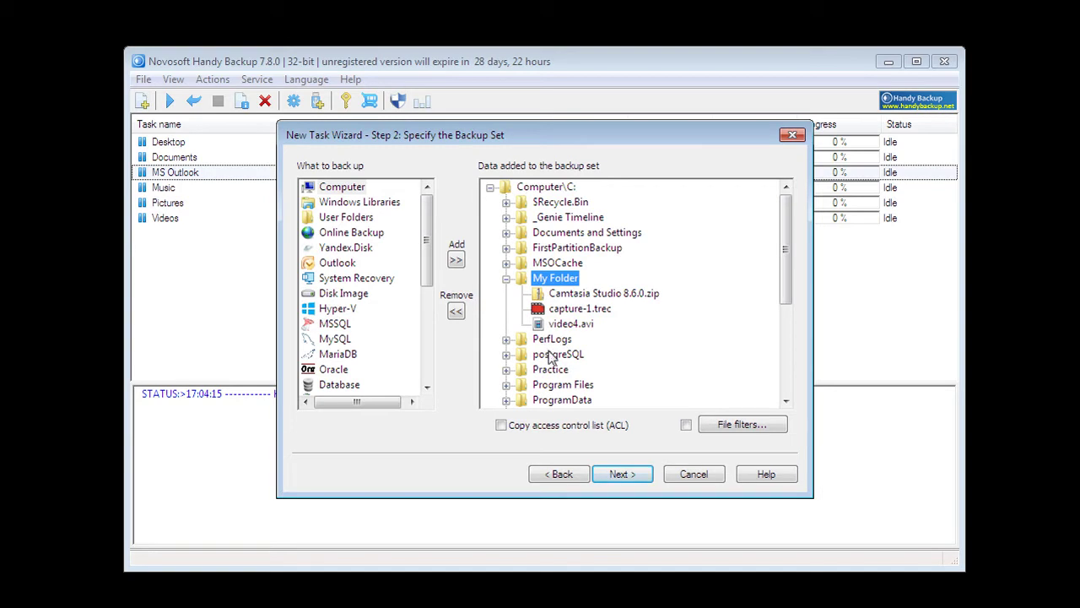
pyautogui.click(622, 474)
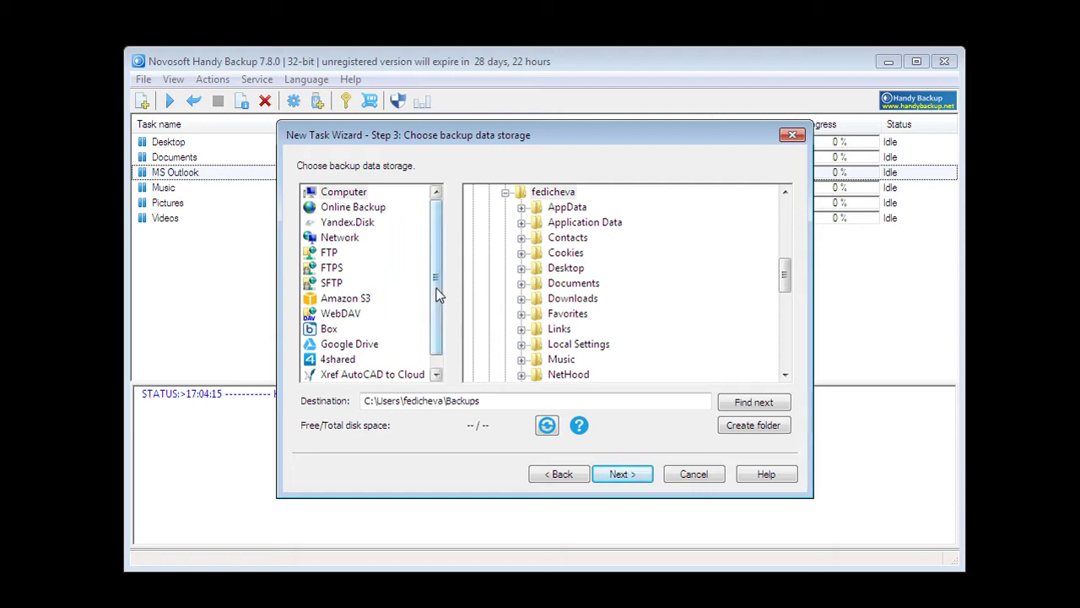
# Choose Google Drive as storage and create a new configuration linked to the Google account.
pyautogui.scroll(-1, 438, 293)
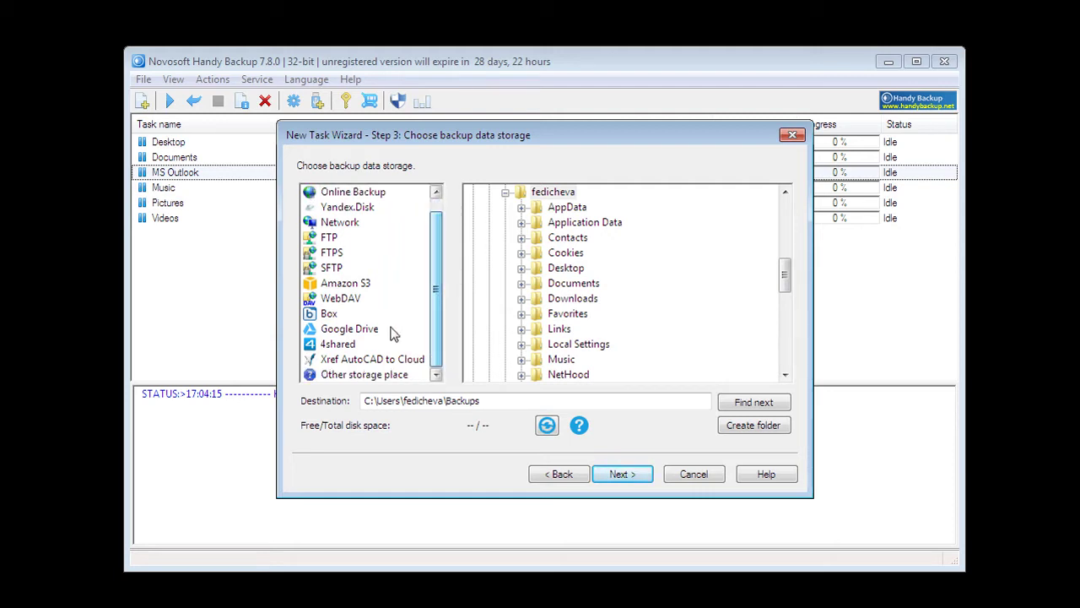
pyautogui.click(372, 332)
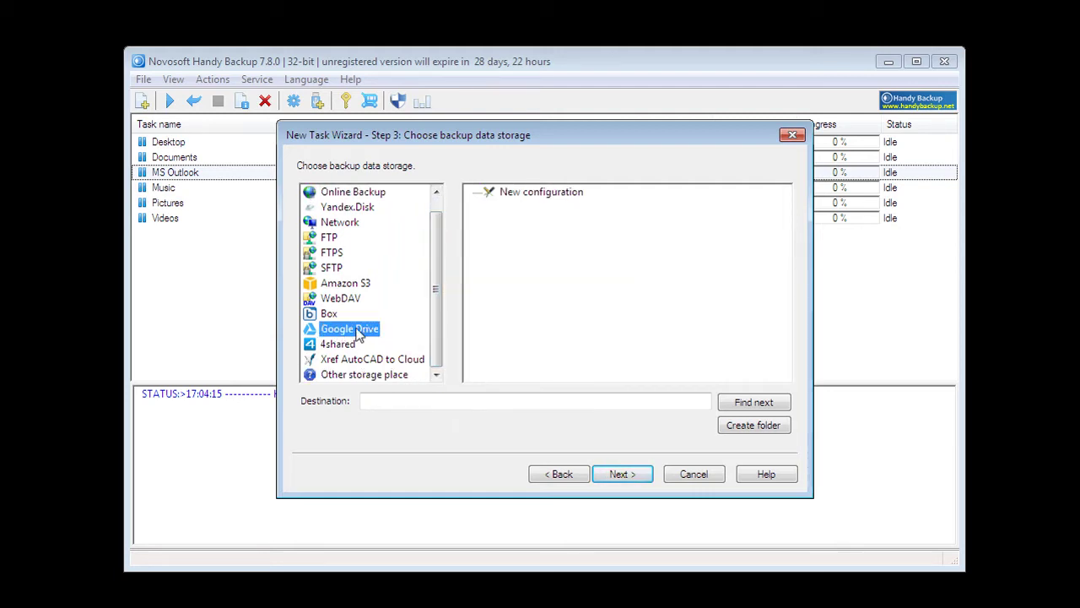
pyautogui.doubleClick(539, 194)
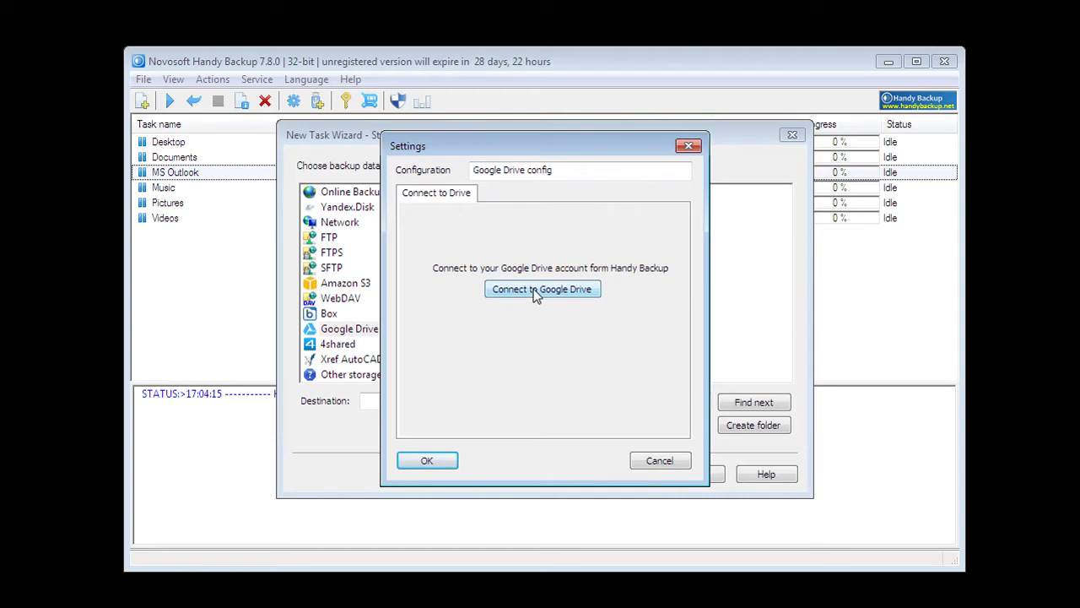
pyautogui.click(533, 288)
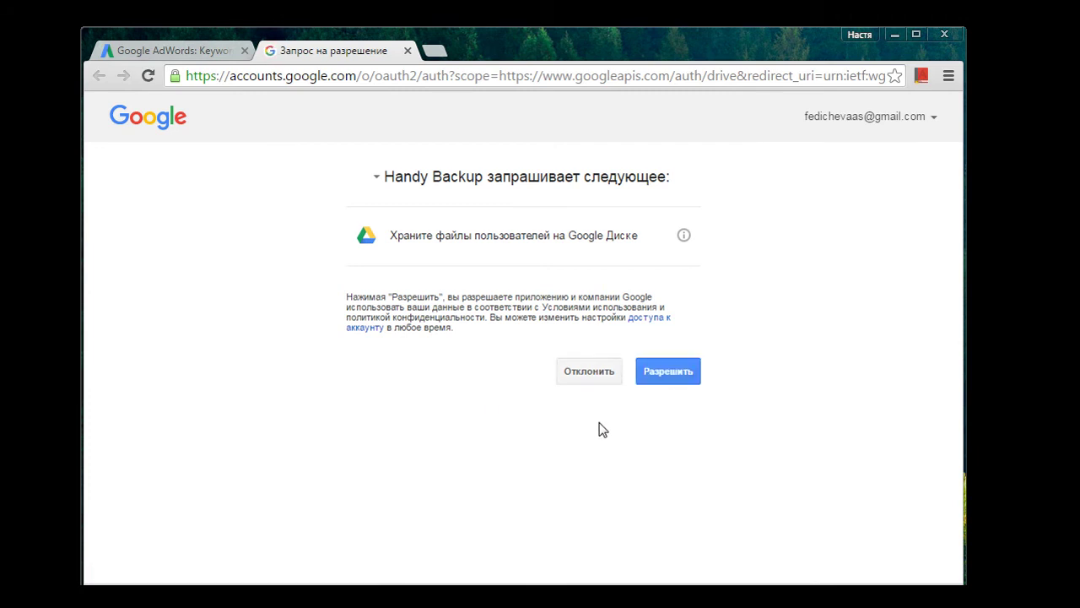
# Allow Handy Backup access to the Google Drive account on the consent page.
pyautogui.click(676, 376)
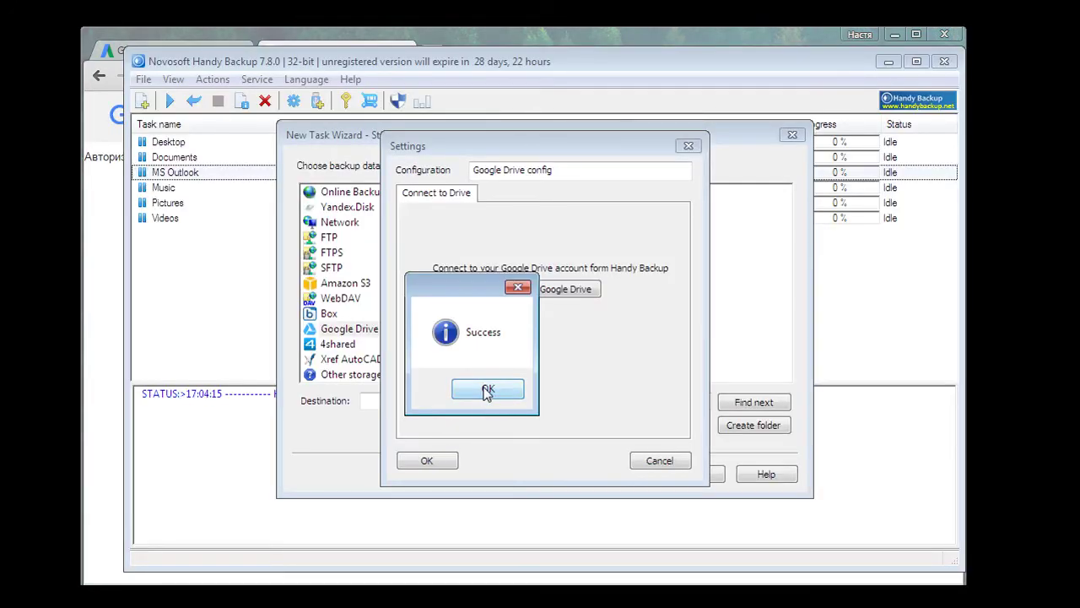
# Accept the Google Drive connection and keep a full backup with no compression or encryption.
pyautogui.click(487, 393)
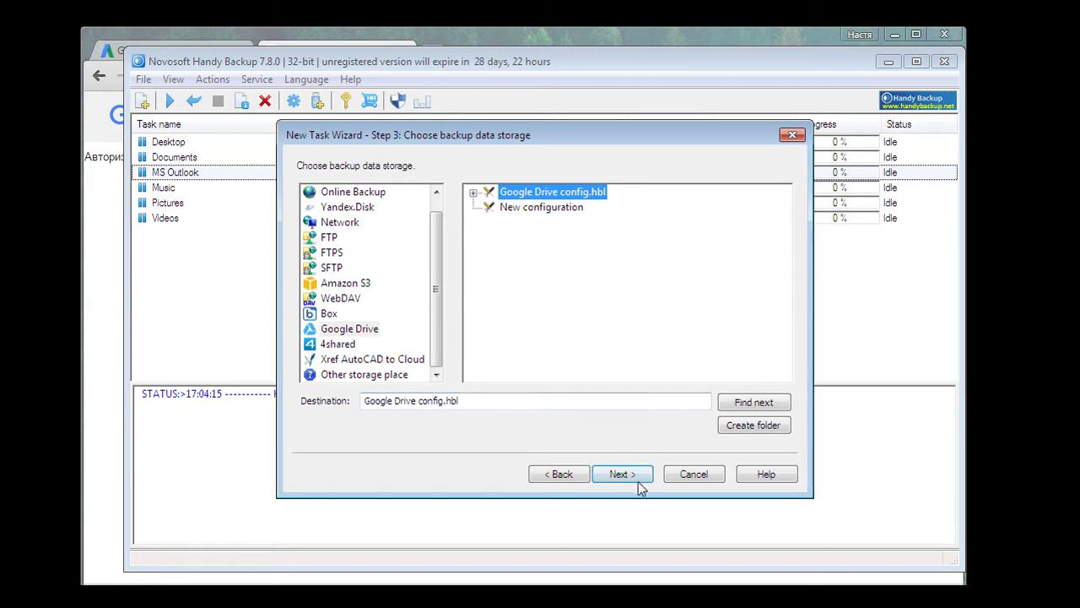
pyautogui.click(630, 475)
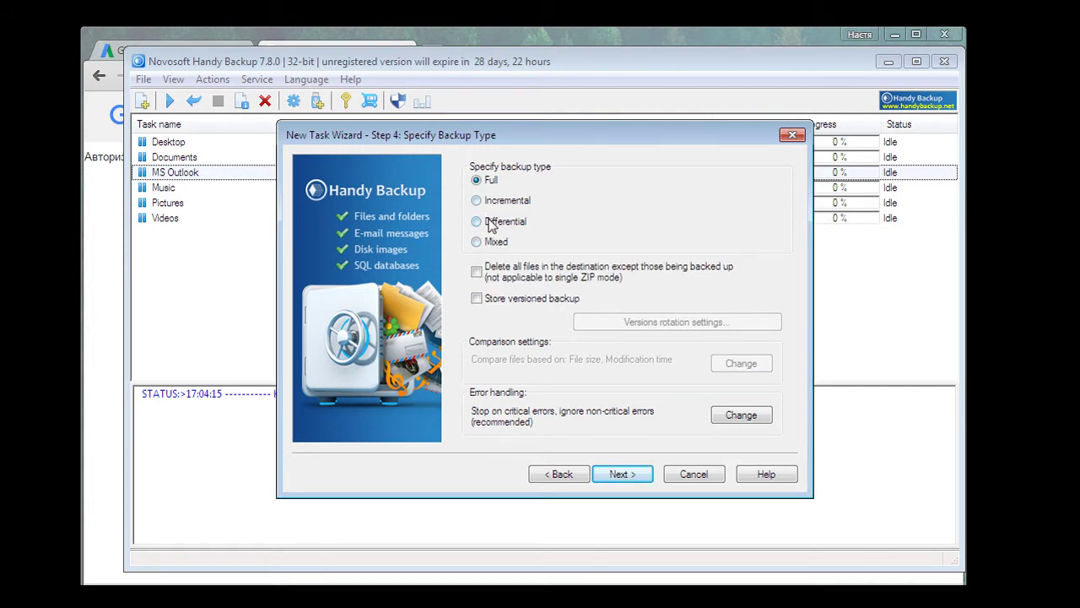
pyautogui.click(634, 475)
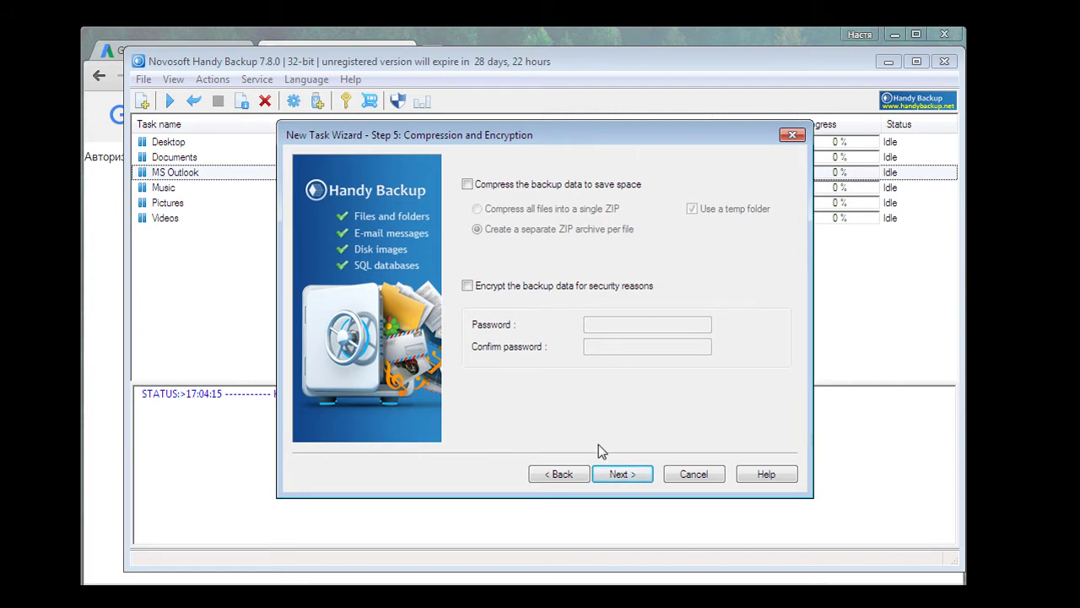
pyautogui.click(622, 475)
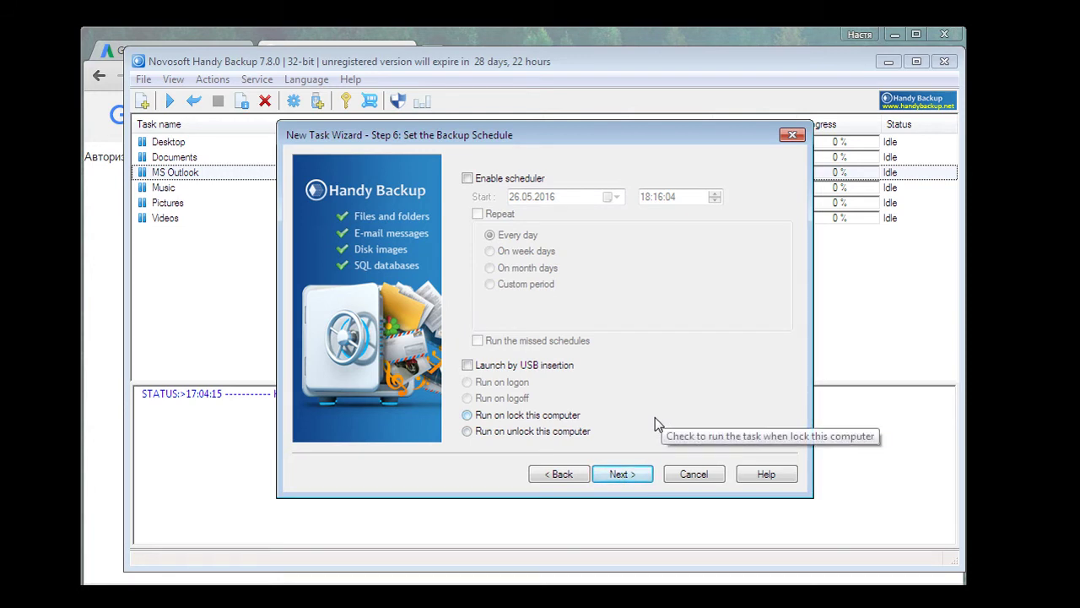
# Enable a repeating week-day schedule that runs the backup every Friday.
pyautogui.click(467, 179)
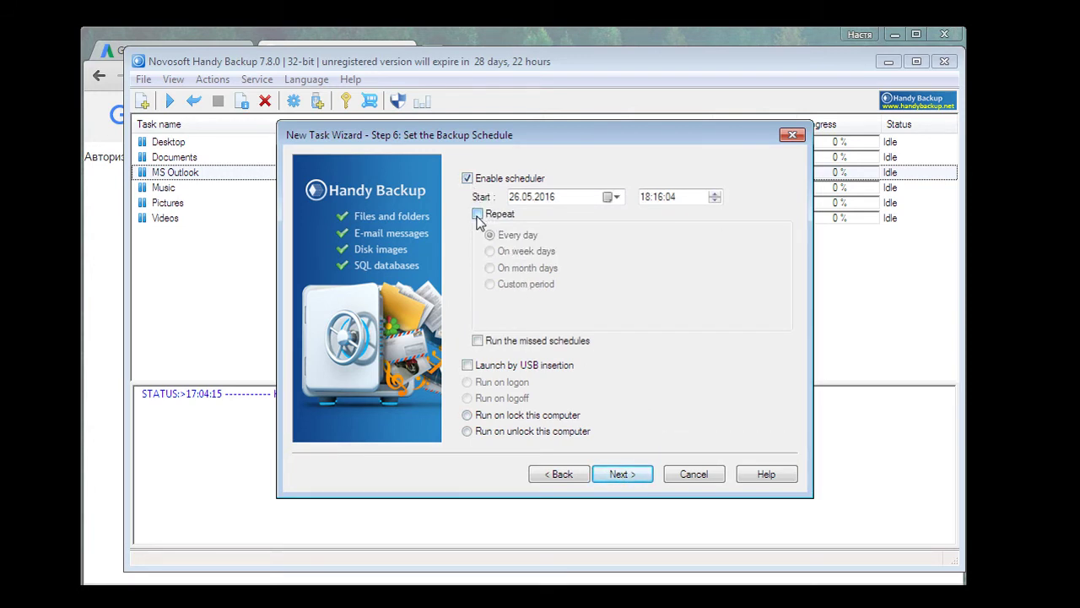
pyautogui.click(478, 215)
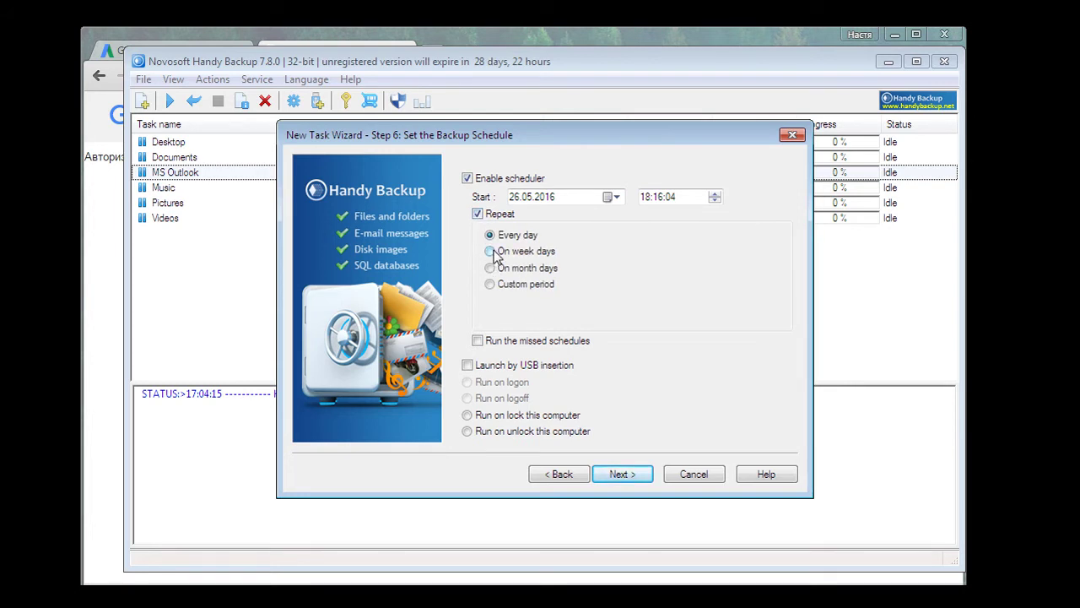
pyautogui.click(492, 252)
pyautogui.click(642, 290)
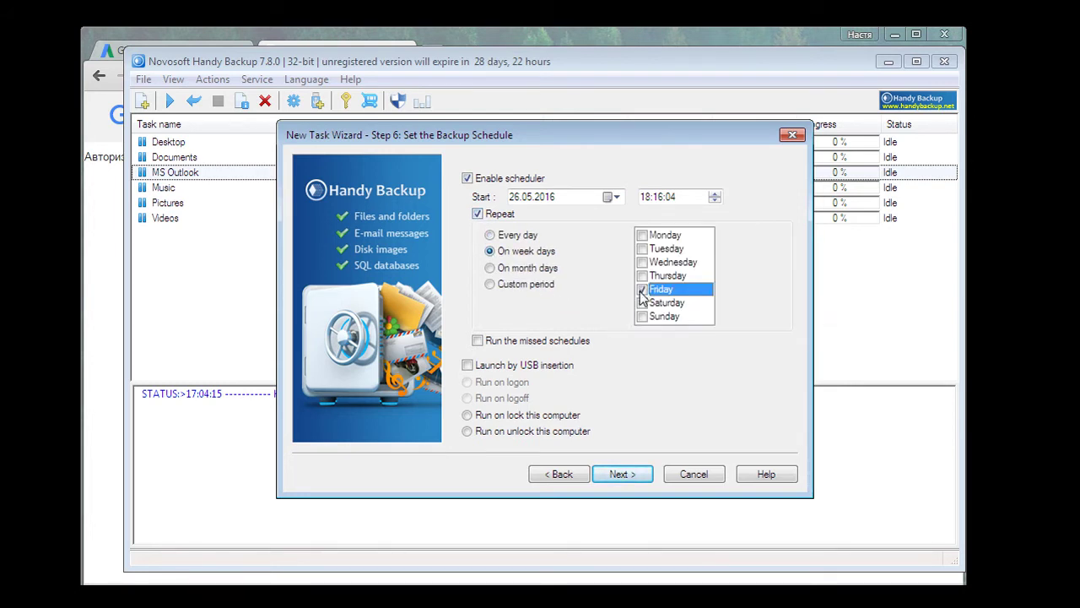
pyautogui.click(621, 474)
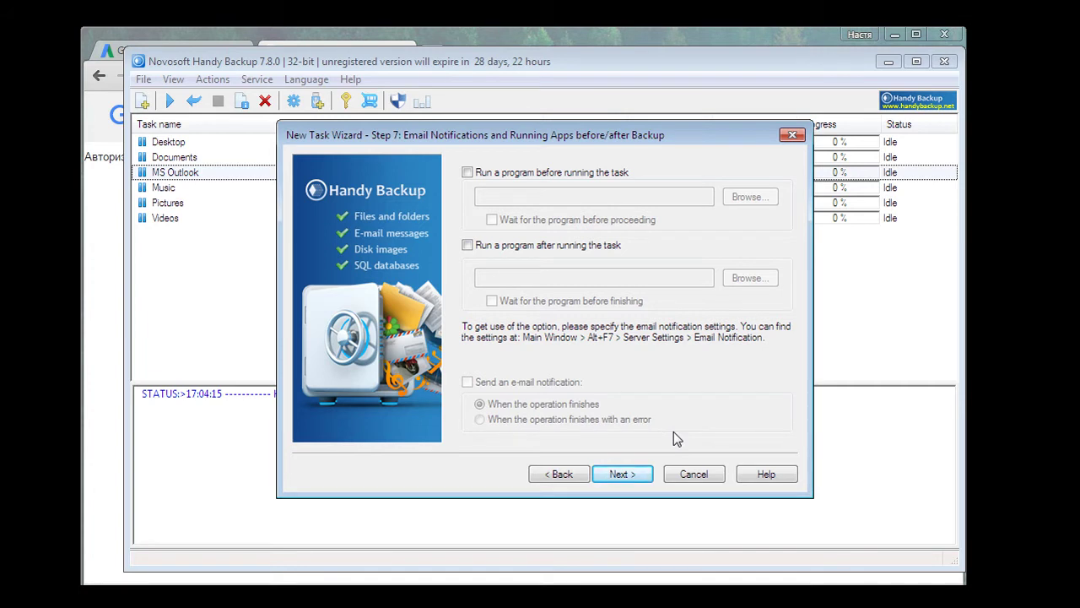
# Name the task 'GoogleDrive Backup' and finish the wizard to create and run it.
pyautogui.click(635, 474)
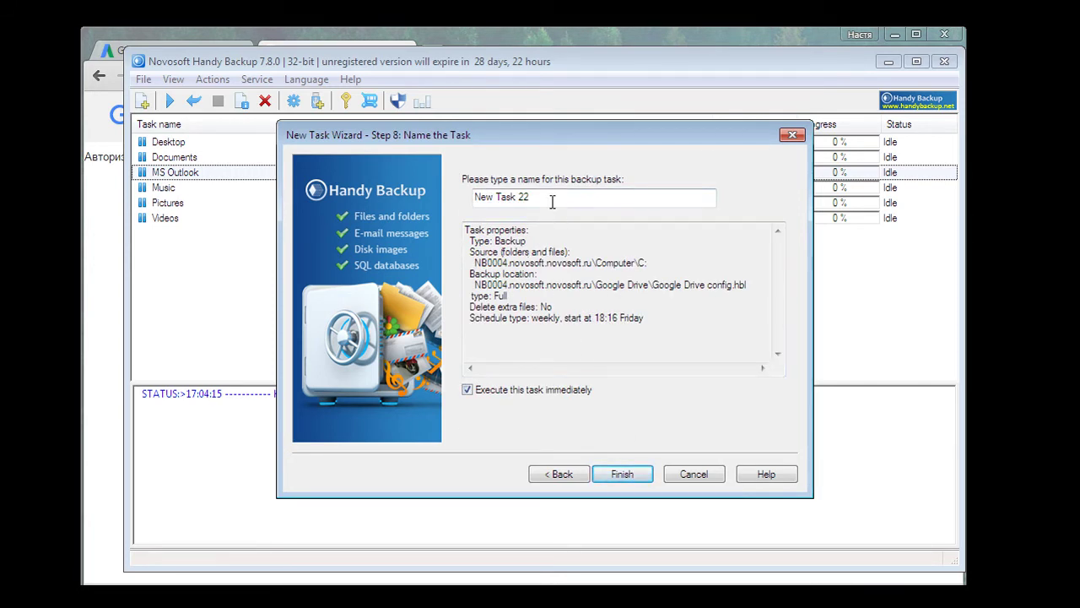
pyautogui.moveTo(552, 200); pyautogui.dragTo(419, 221)
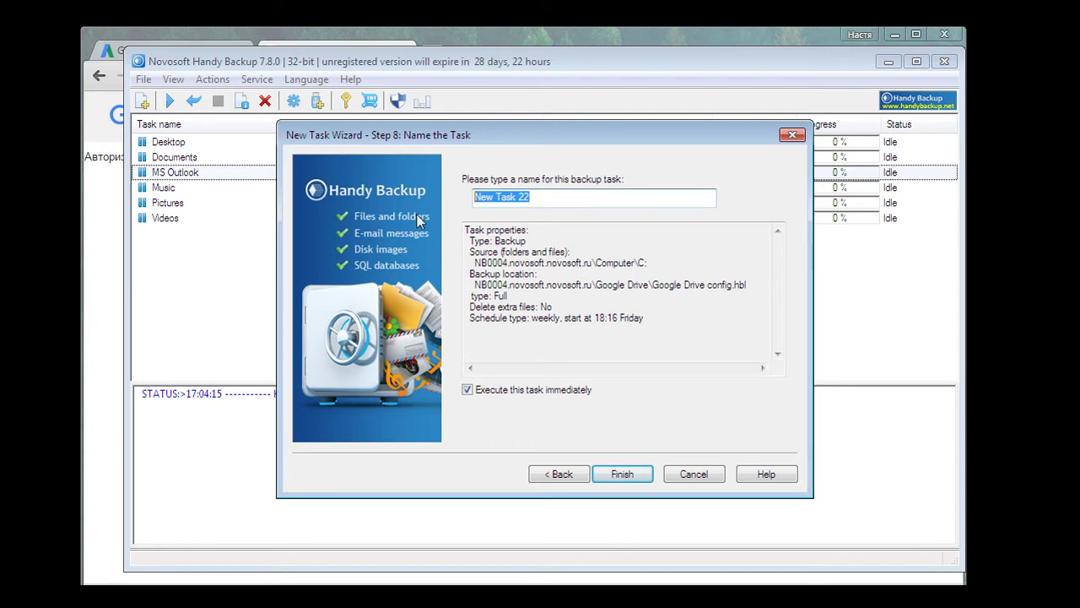
pyautogui.write('Google')
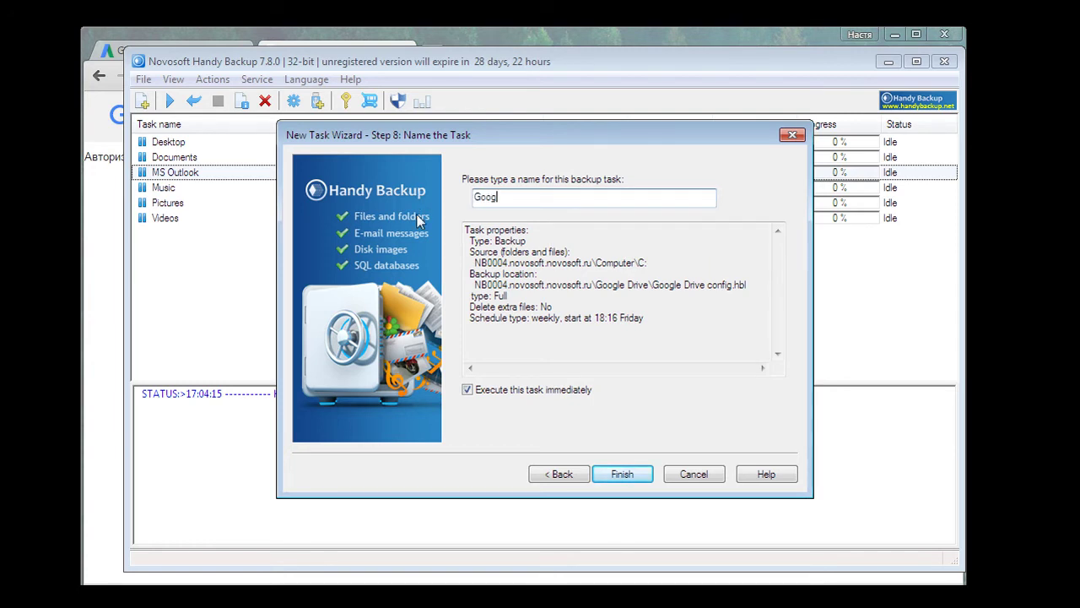
pyautogui.write('Drive Backup')
pyautogui.click(624, 475)
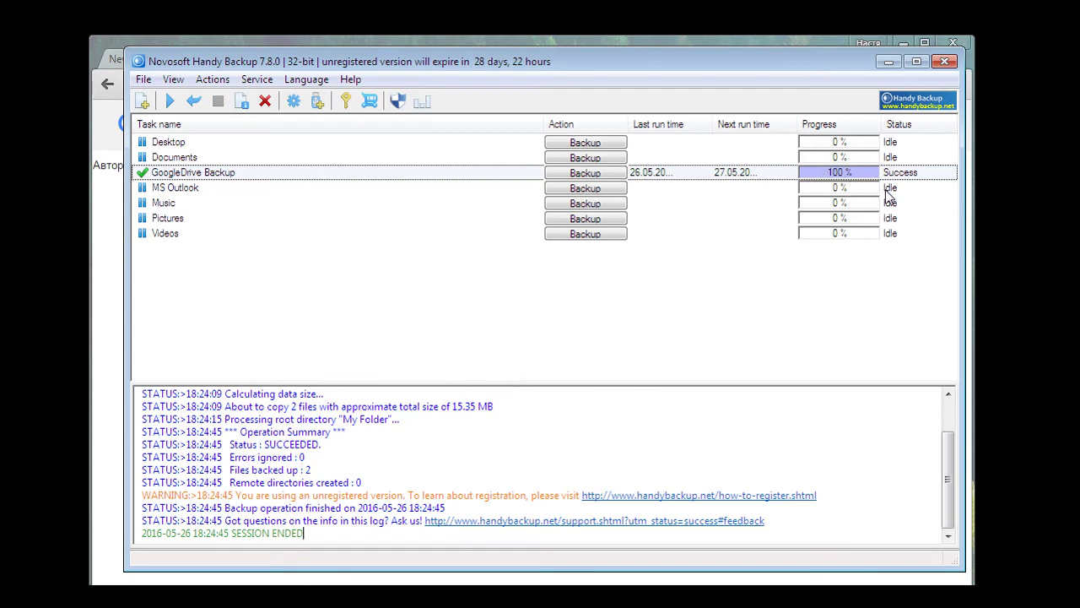
# Start another new task, open a new FTP data configuration, then cancel both dialogs.
pyautogui.click(141, 103)
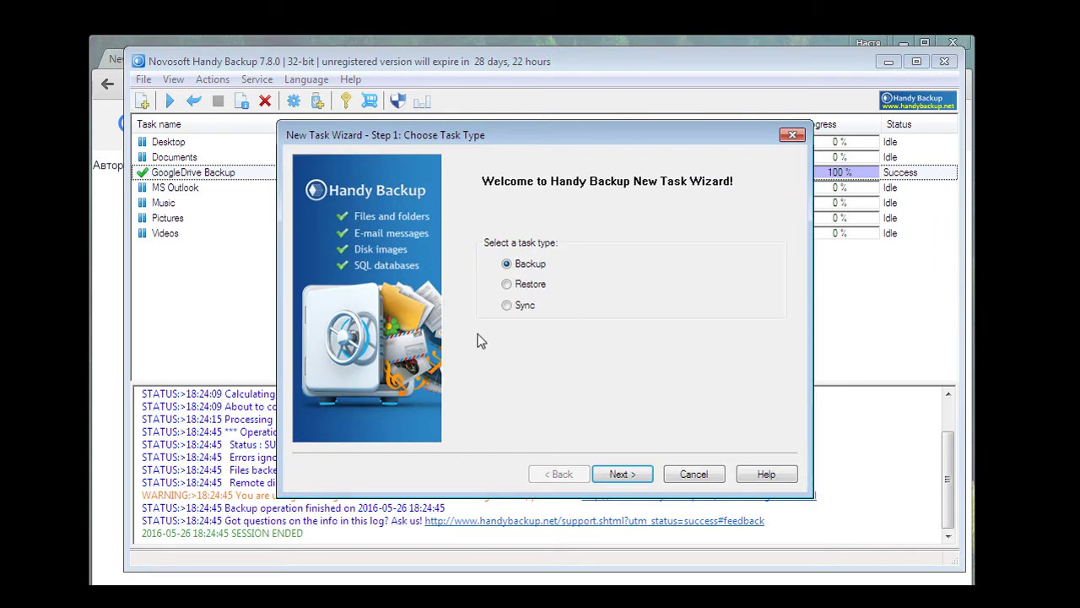
pyautogui.click(621, 475)
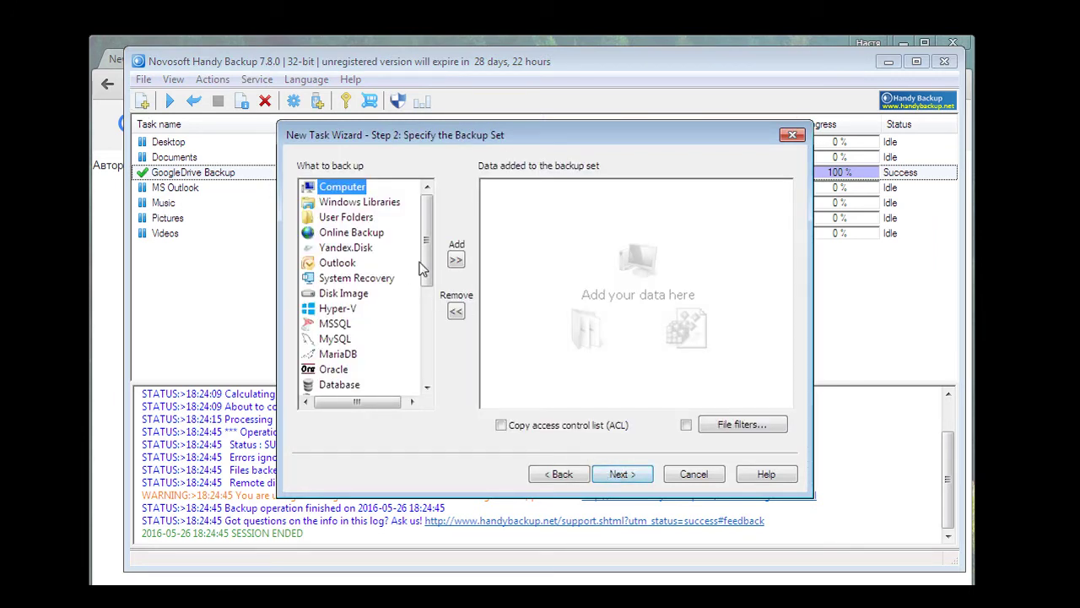
pyautogui.moveTo(426, 287); pyautogui.dragTo(426, 337)
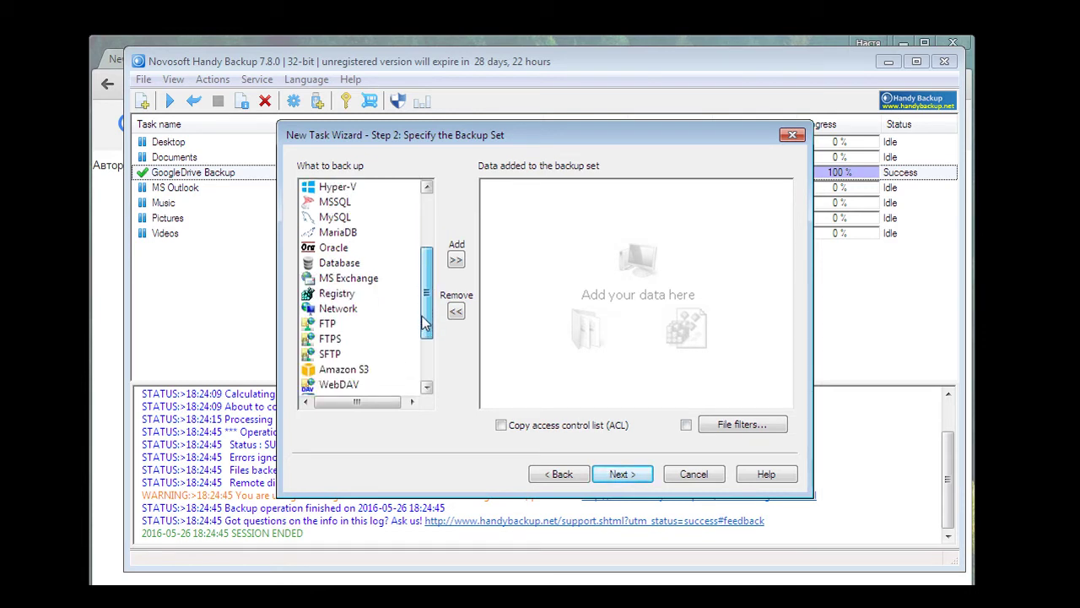
pyautogui.click(328, 325)
pyautogui.doubleClick(328, 326)
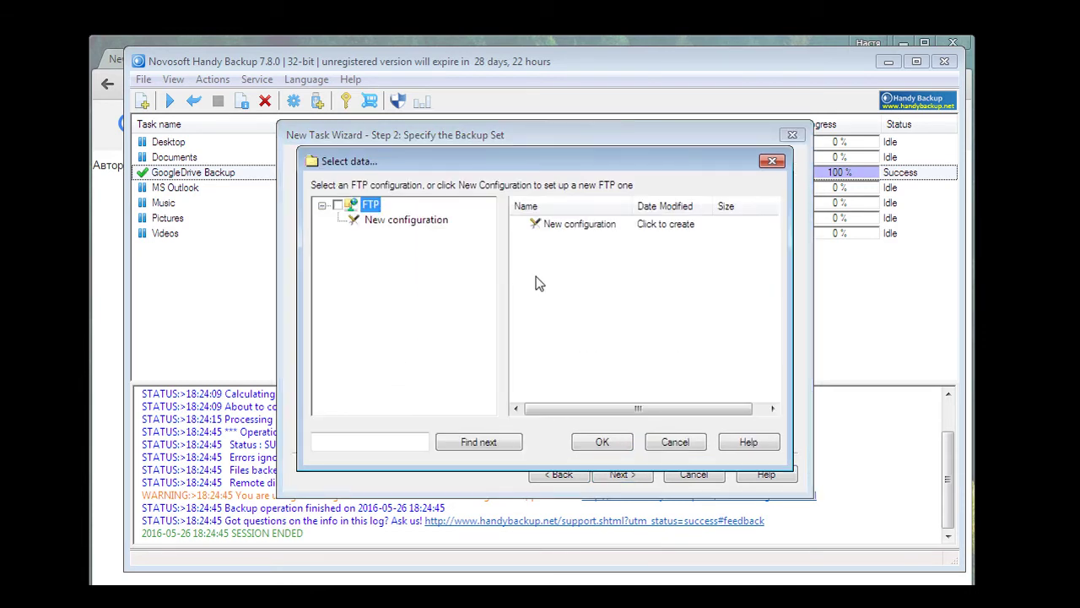
pyautogui.doubleClick(579, 225)
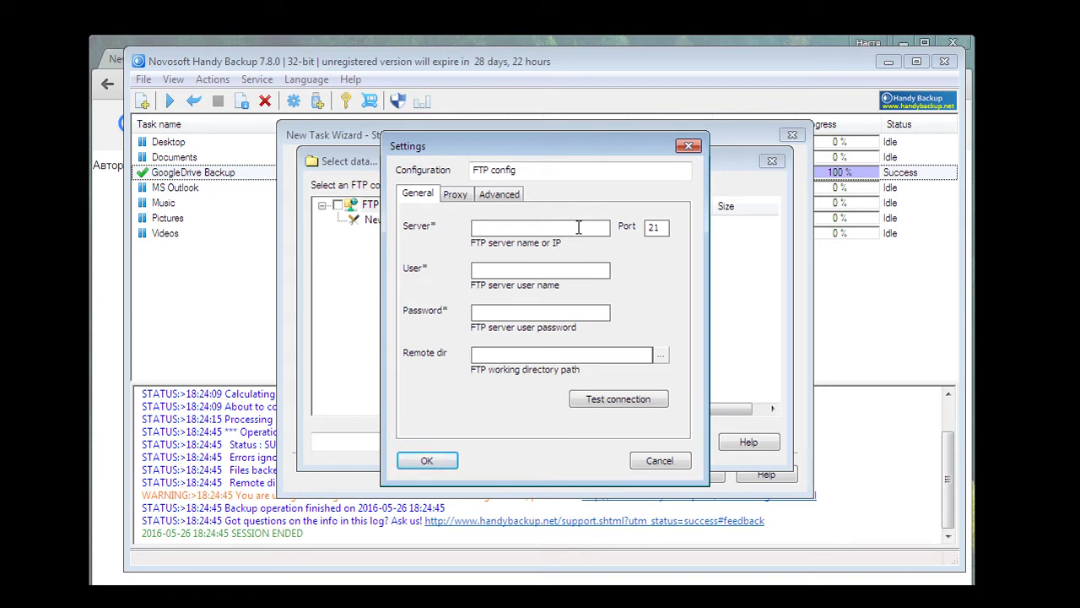
pyautogui.click(659, 460)
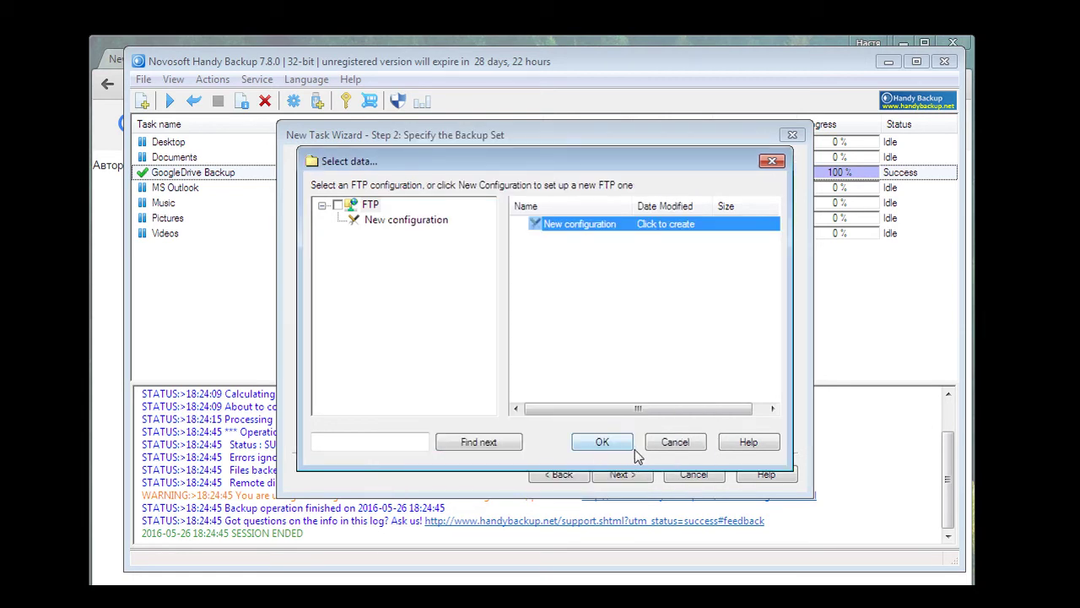
pyautogui.click(675, 442)
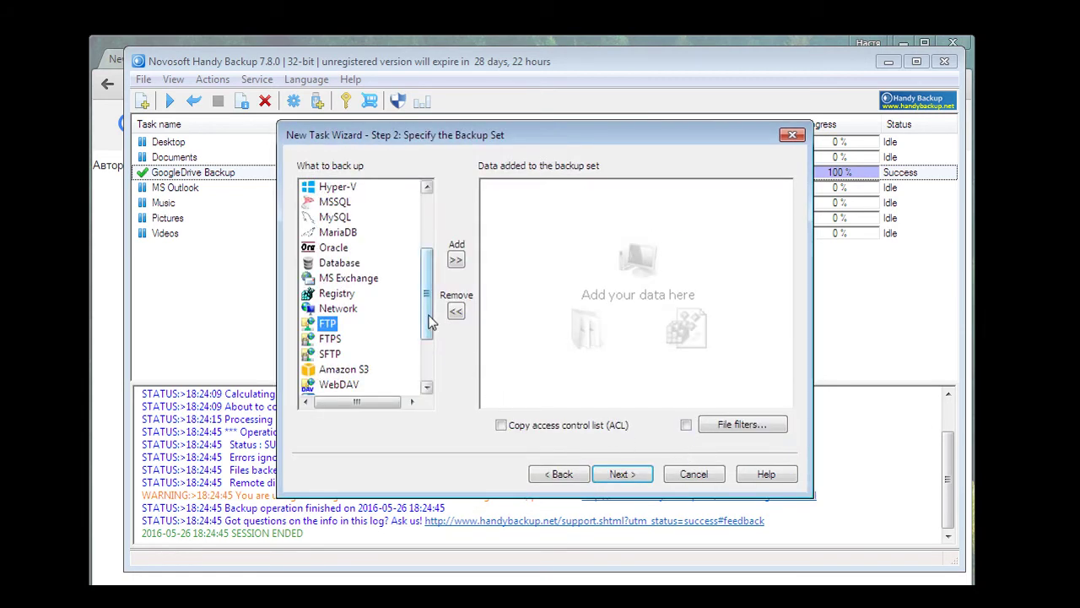
# Browse the Amazon S3, Box and Google Drive entries in the data source list.
pyautogui.scroll(-1, 429, 321)
pyautogui.click(361, 327)
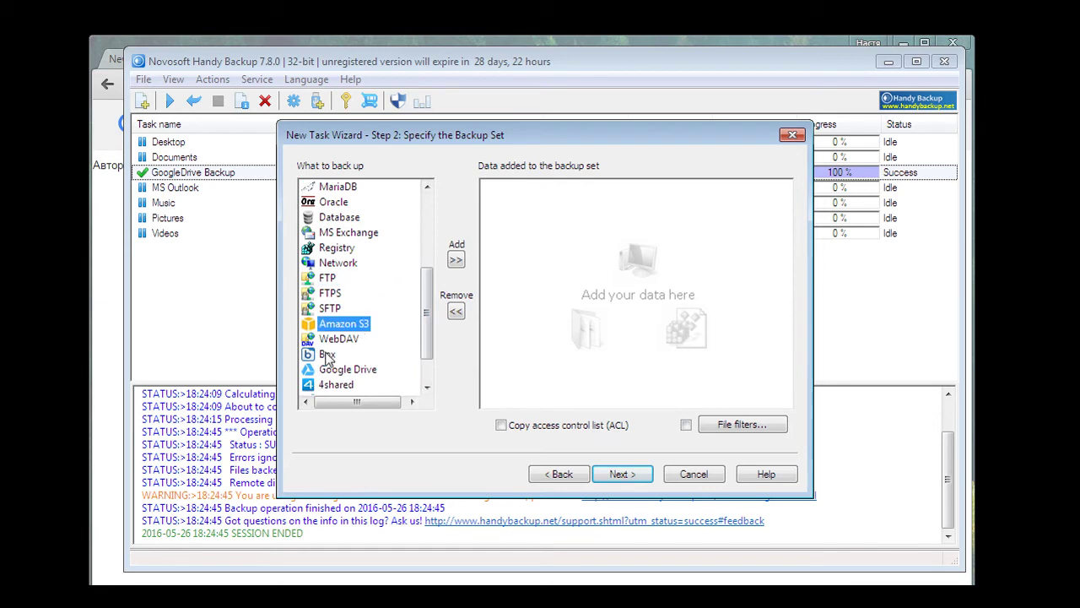
pyautogui.click(327, 355)
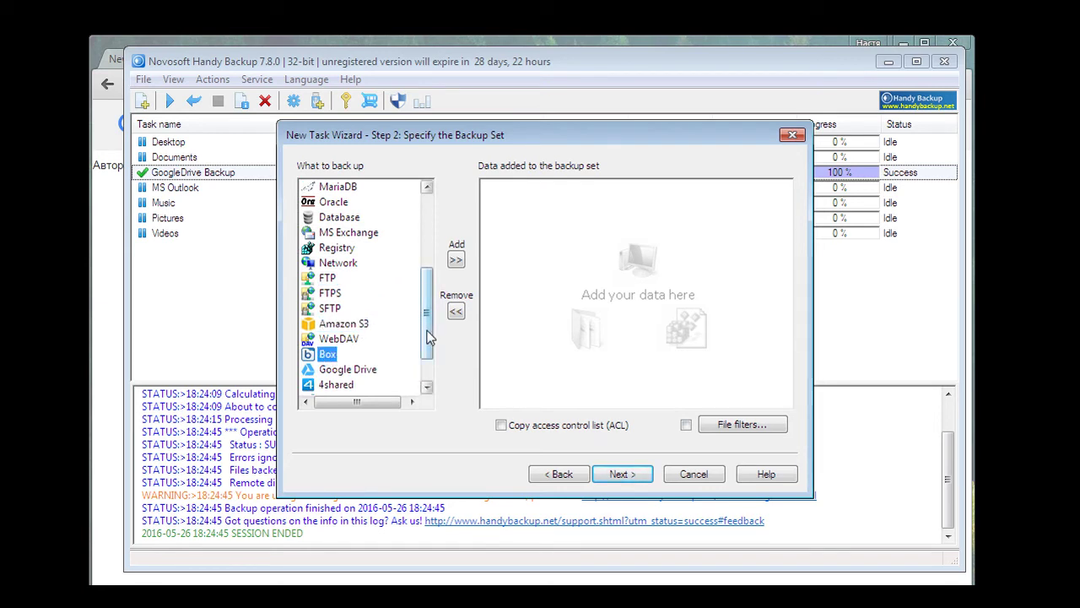
pyautogui.moveTo(426, 337); pyautogui.dragTo(422, 314)
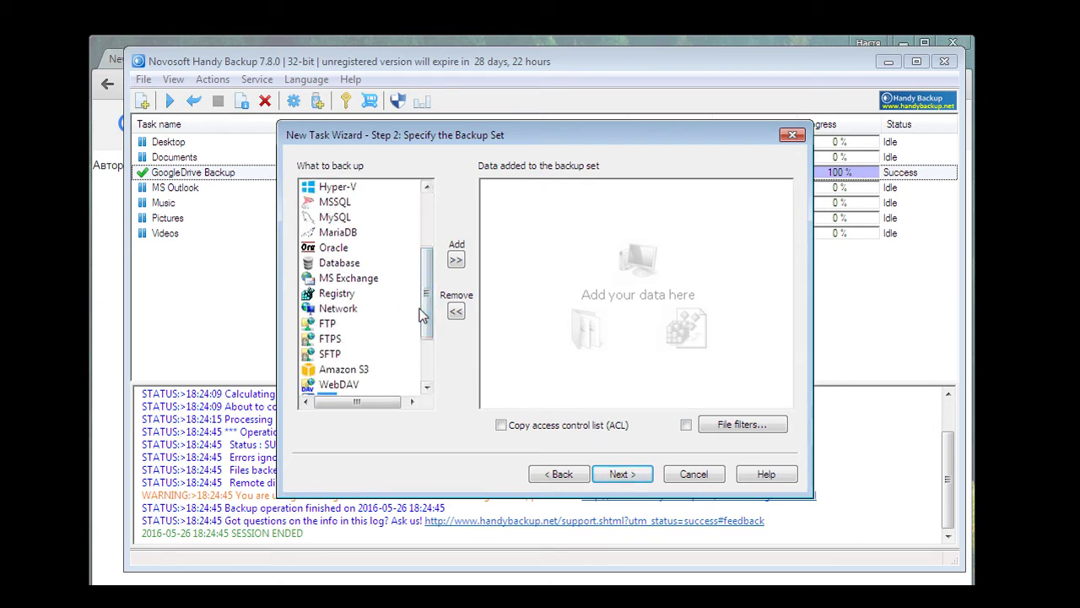
pyautogui.scroll(-2, 422, 314)
pyautogui.click(349, 325)
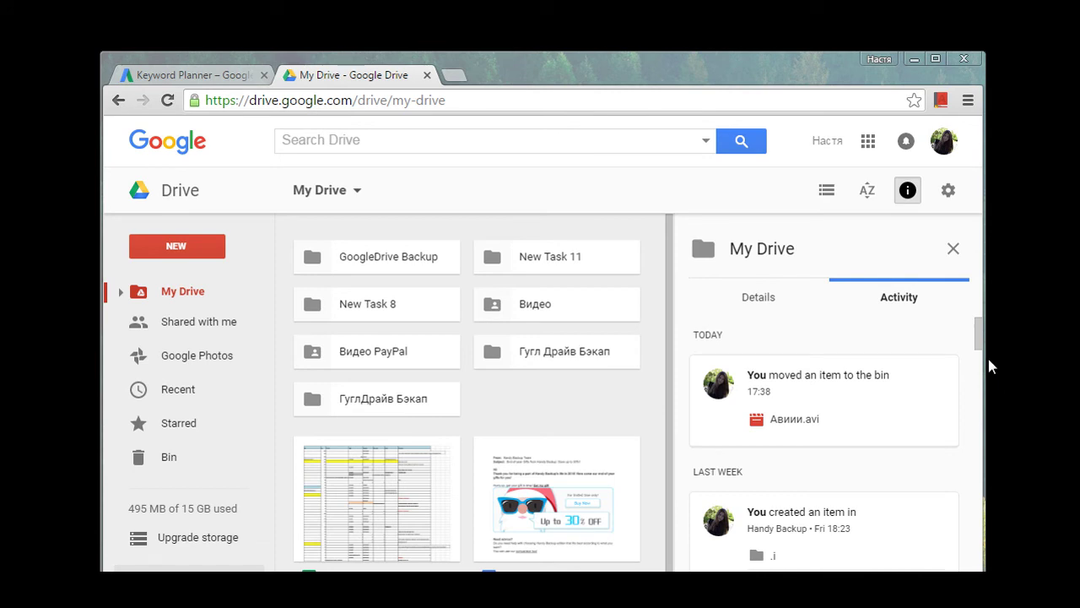
# Review the GoogleDrive Backup folder's activity and follow the video4.avi link.
pyautogui.click(393, 264)
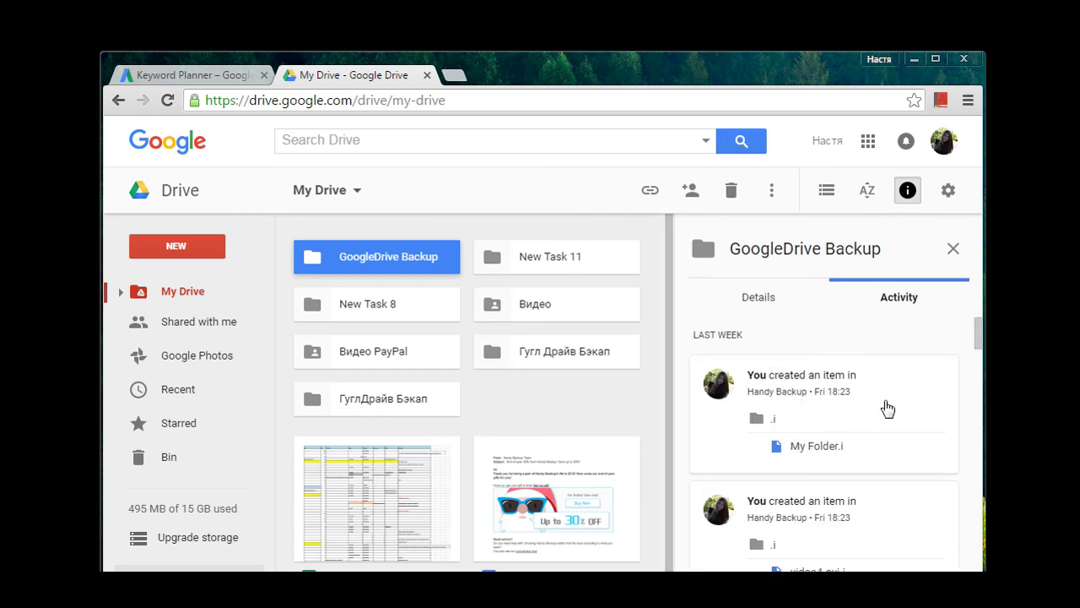
pyautogui.scroll(-2, 883, 408)
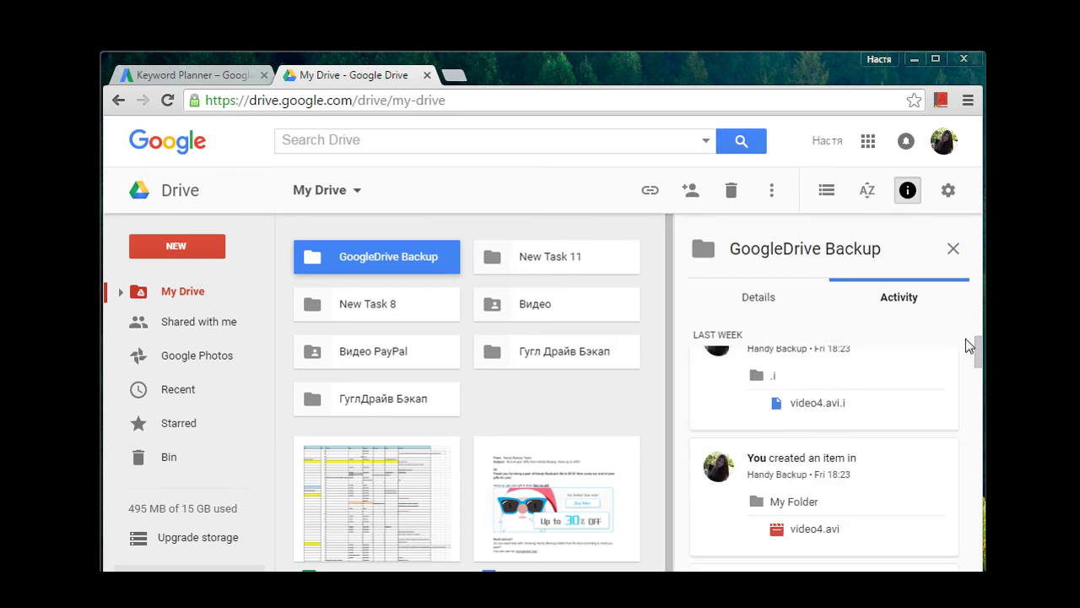
pyautogui.click(813, 532)
# Preview the backed-up video4.avi and start playback.
pyautogui.click(813, 531)
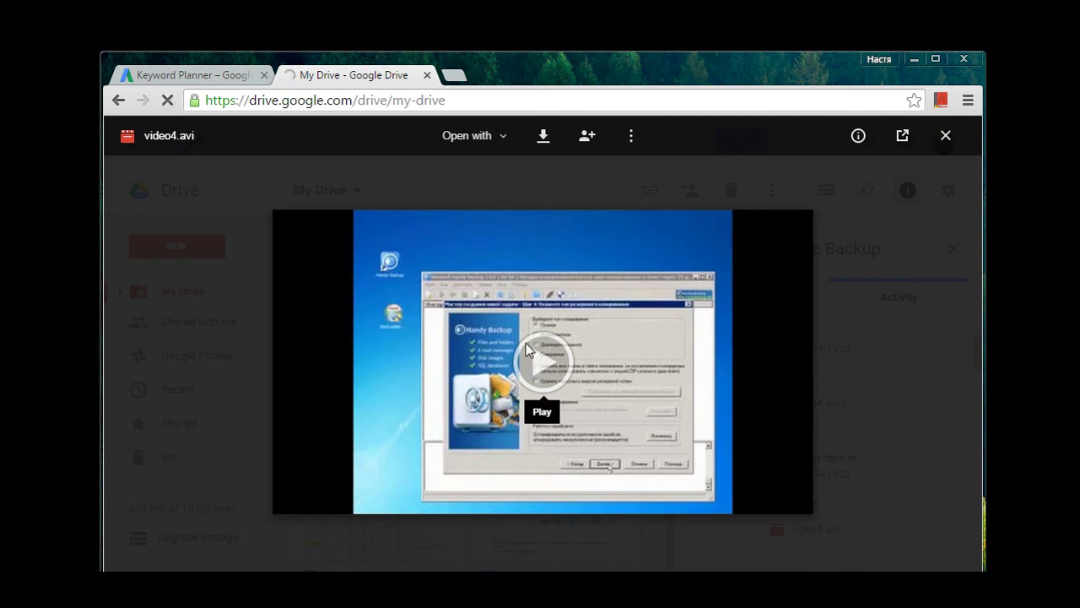
pyautogui.click(564, 369)
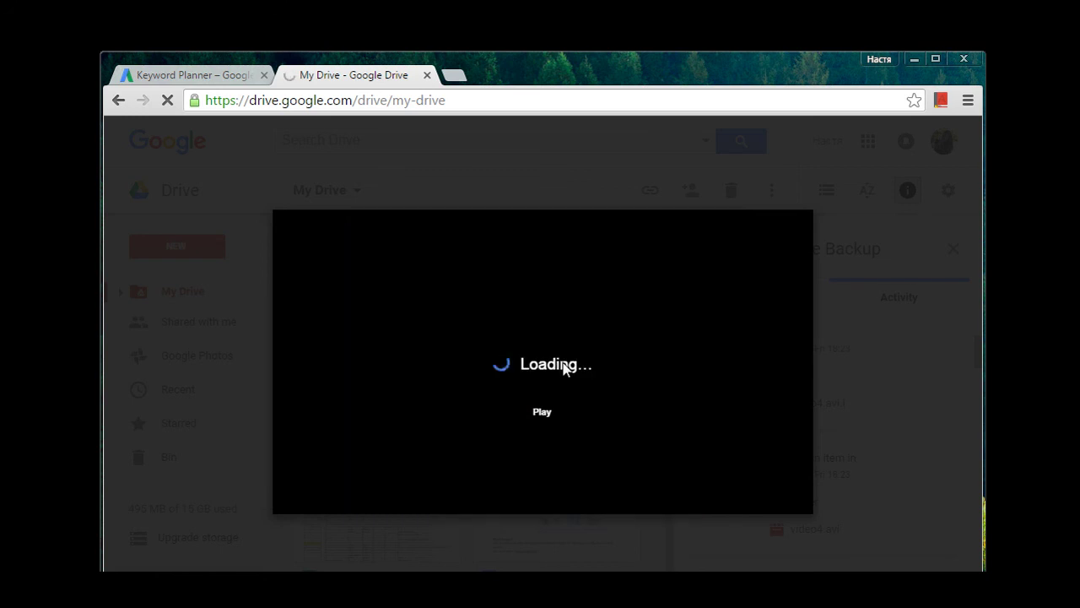